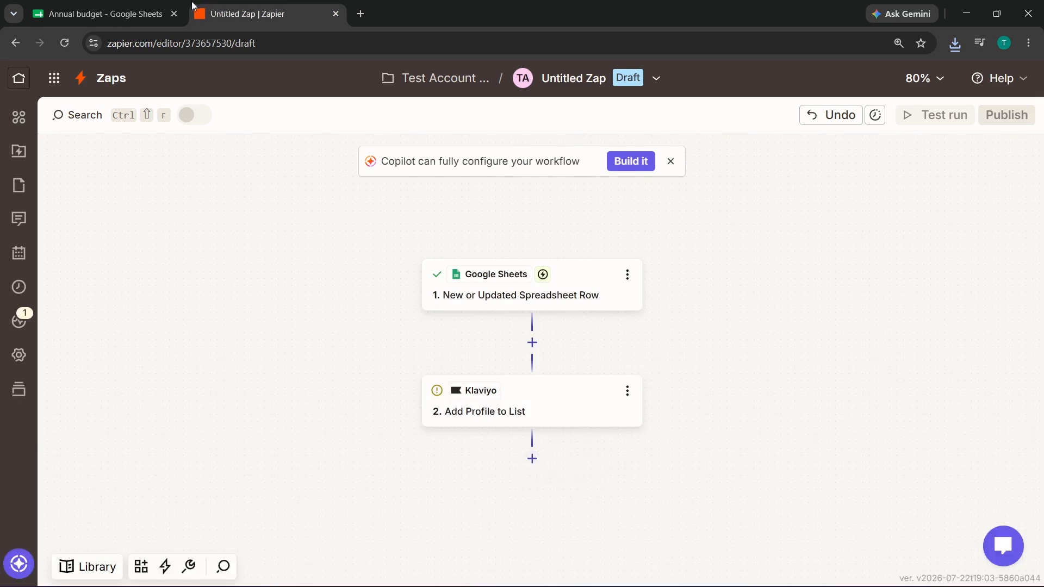
# - Set the Google Sheets trigger's worksheet to Expenses, keeping Annual budget as the spreadsheet
pyautogui.click(162, 6)
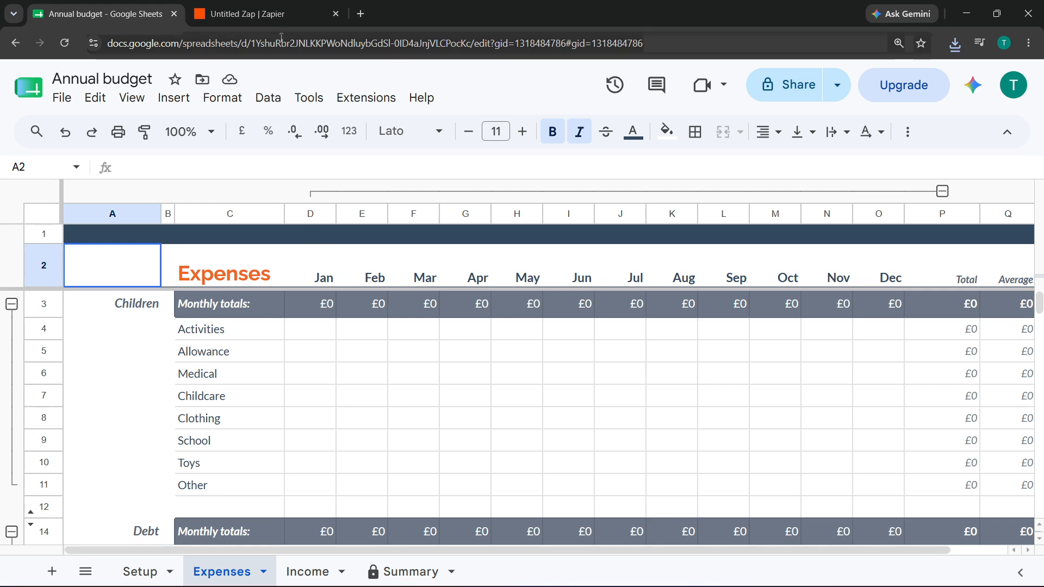
pyautogui.click(300, 24)
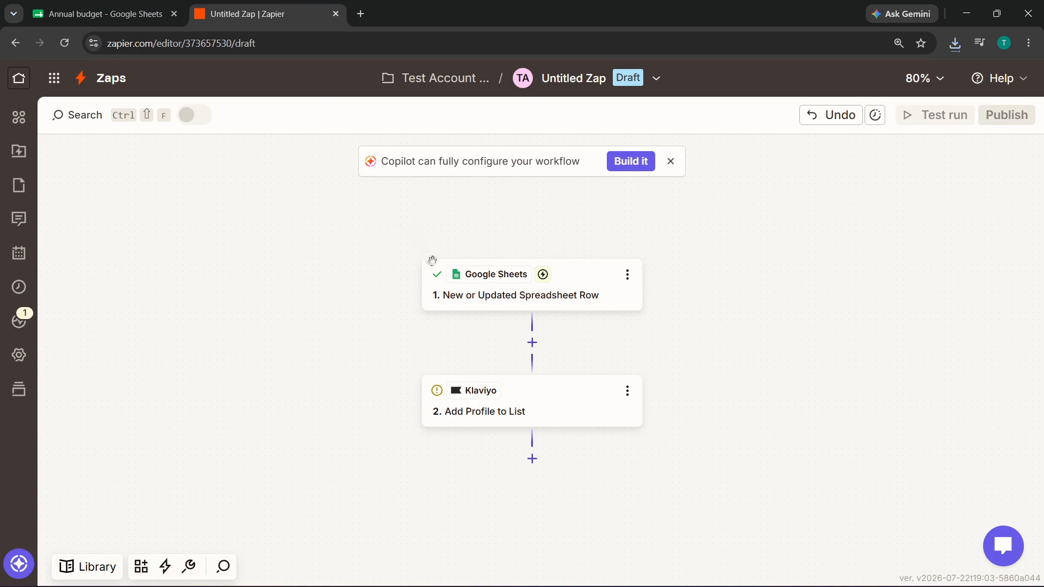
pyautogui.click(522, 298)
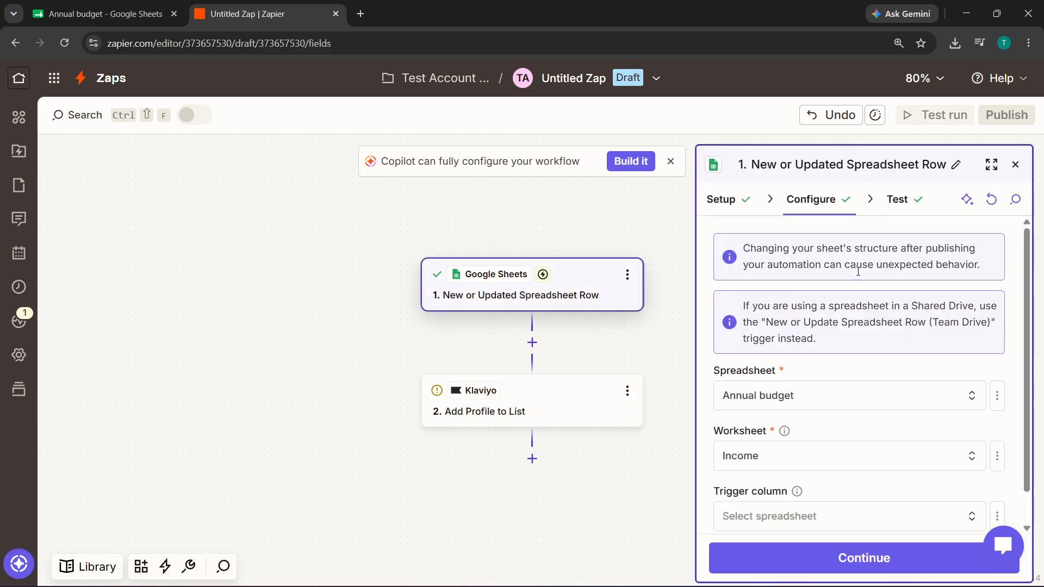
pyautogui.scroll(-1, 778, 329)
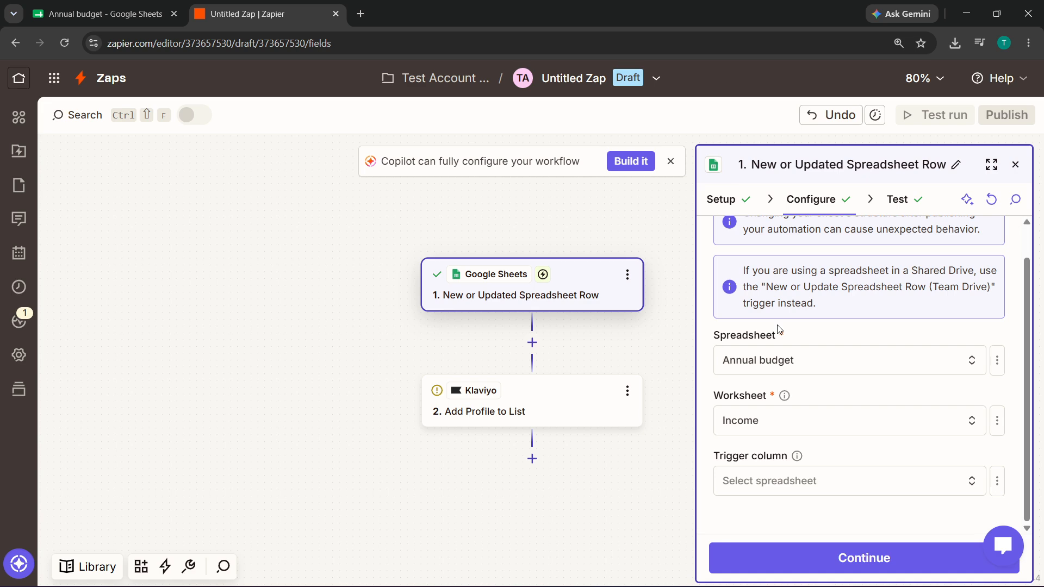
pyautogui.click(794, 366)
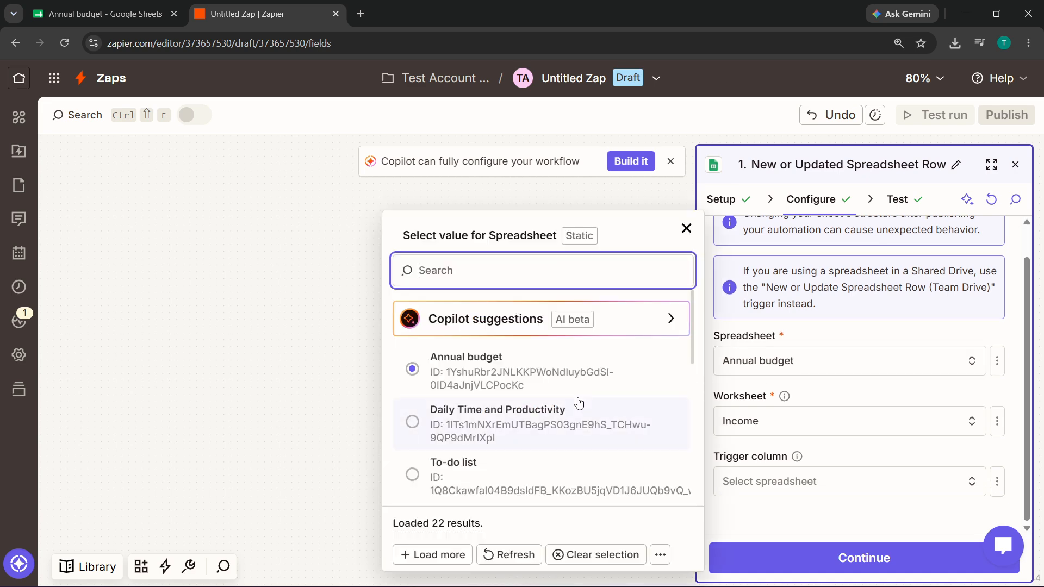
pyautogui.click(842, 402)
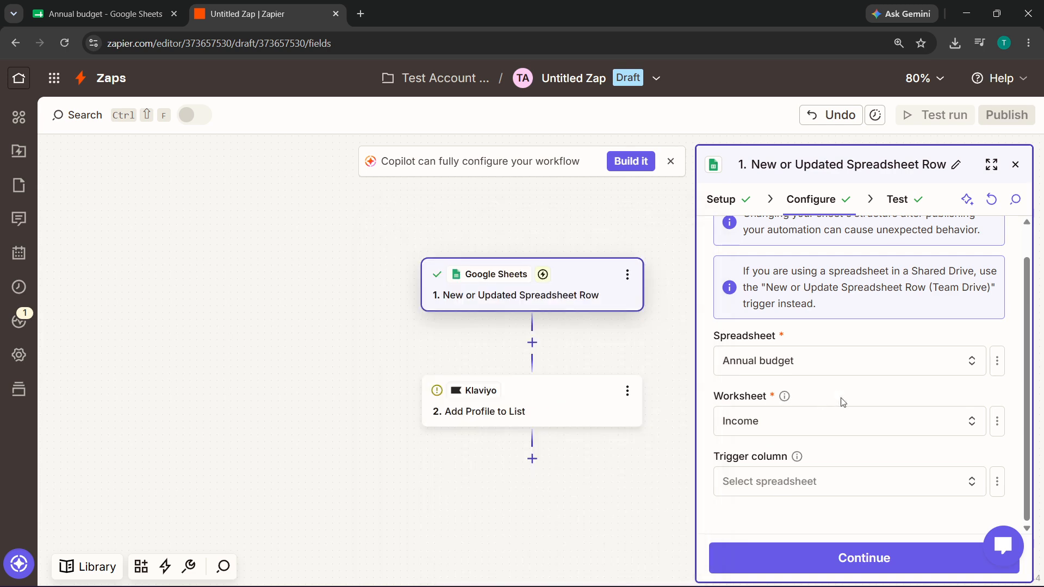
pyautogui.click(801, 426)
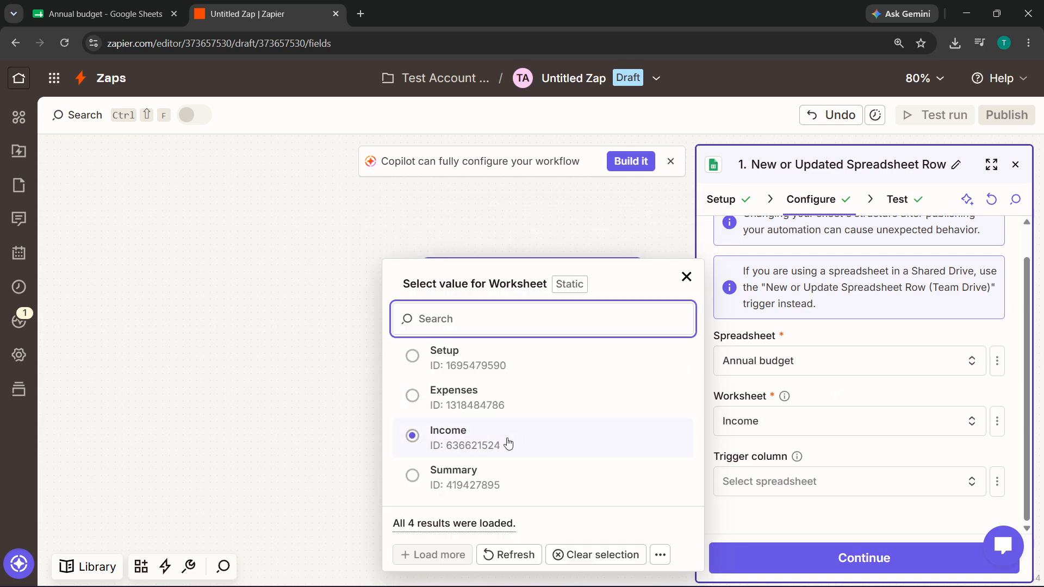
pyautogui.click(534, 404)
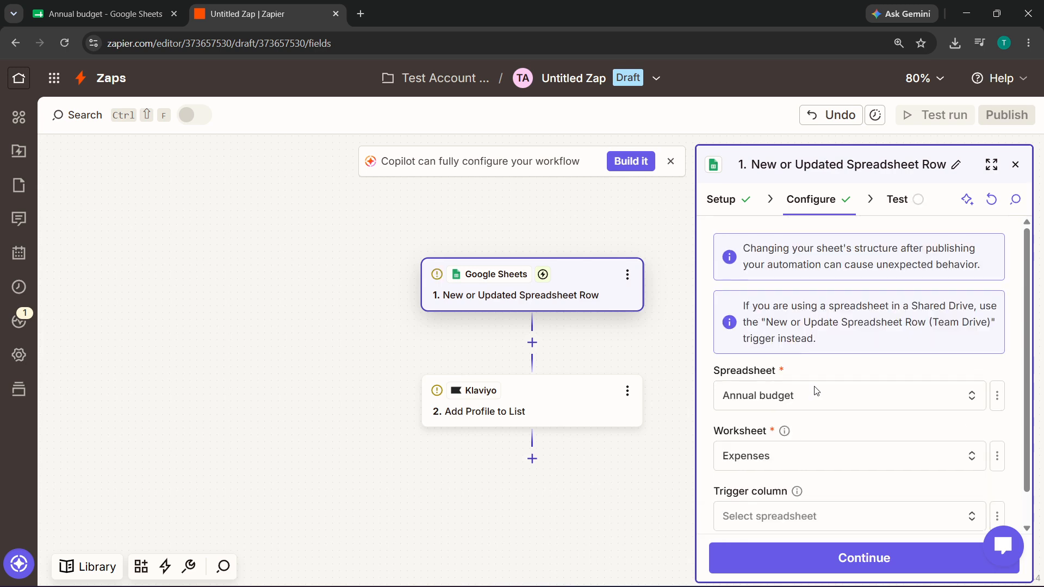
pyautogui.click(728, 200)
pyautogui.click(793, 351)
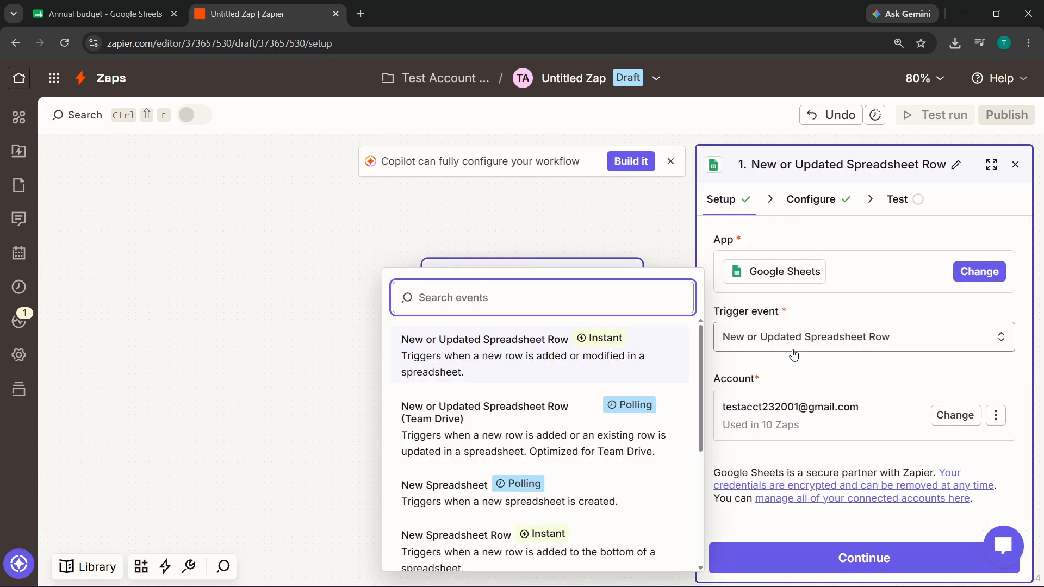
pyautogui.click(804, 201)
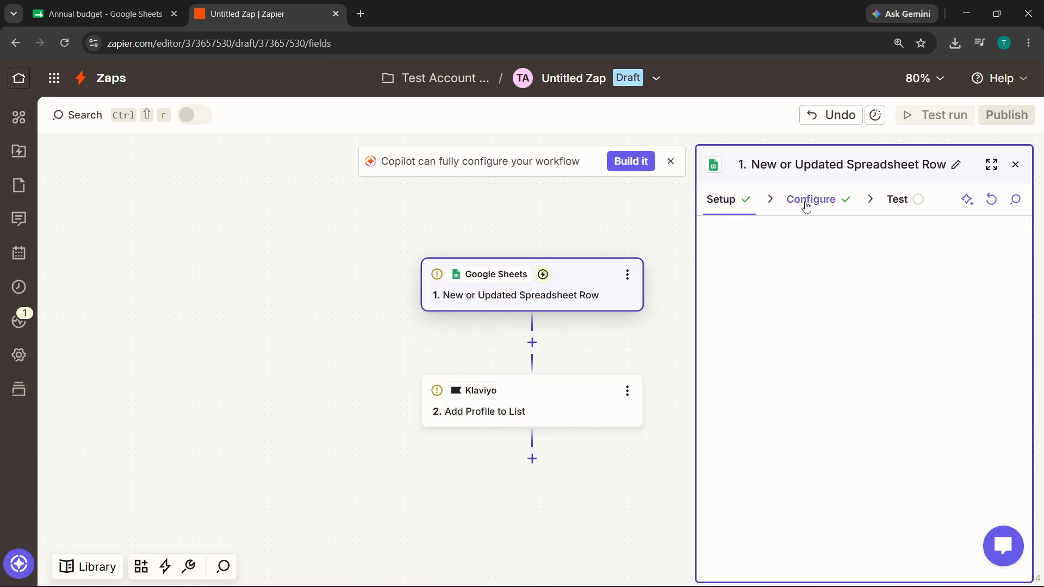
# - Test the Google Sheets trigger and continue with the Spreadsheet Row C record
pyautogui.scroll(-1, 842, 380)
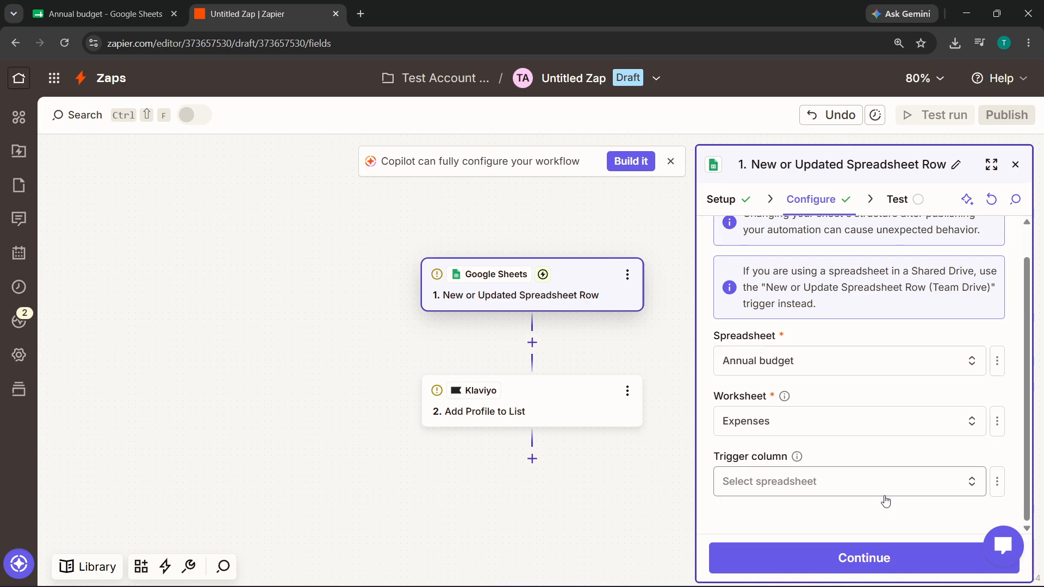
pyautogui.click(834, 560)
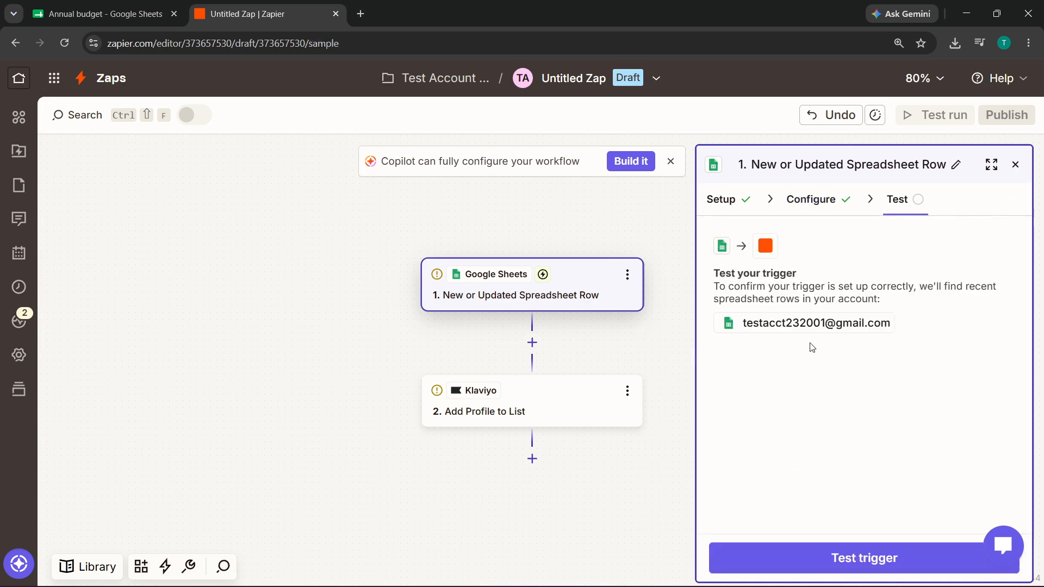
pyautogui.click(832, 559)
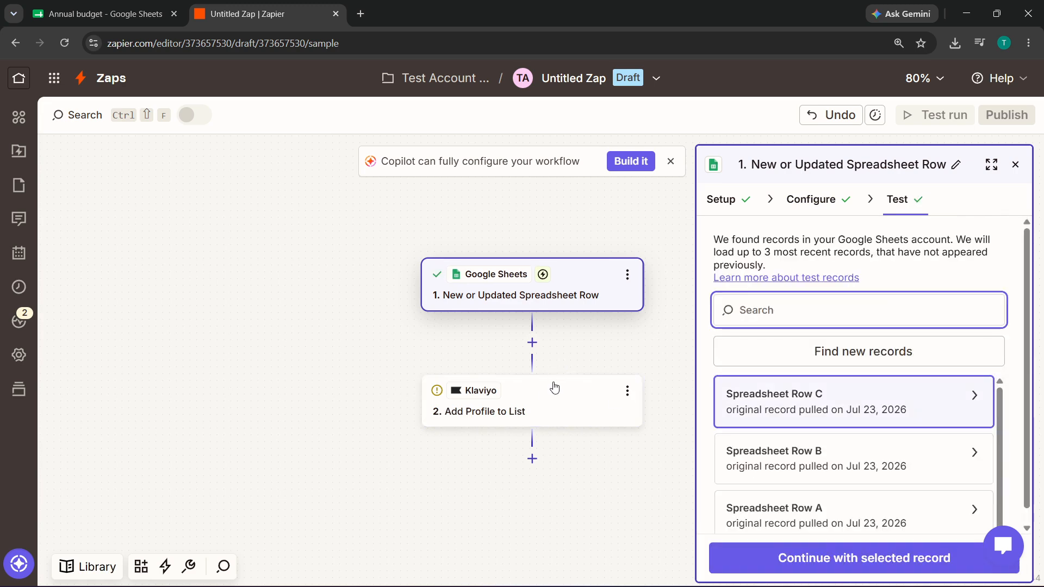
pyautogui.click(799, 559)
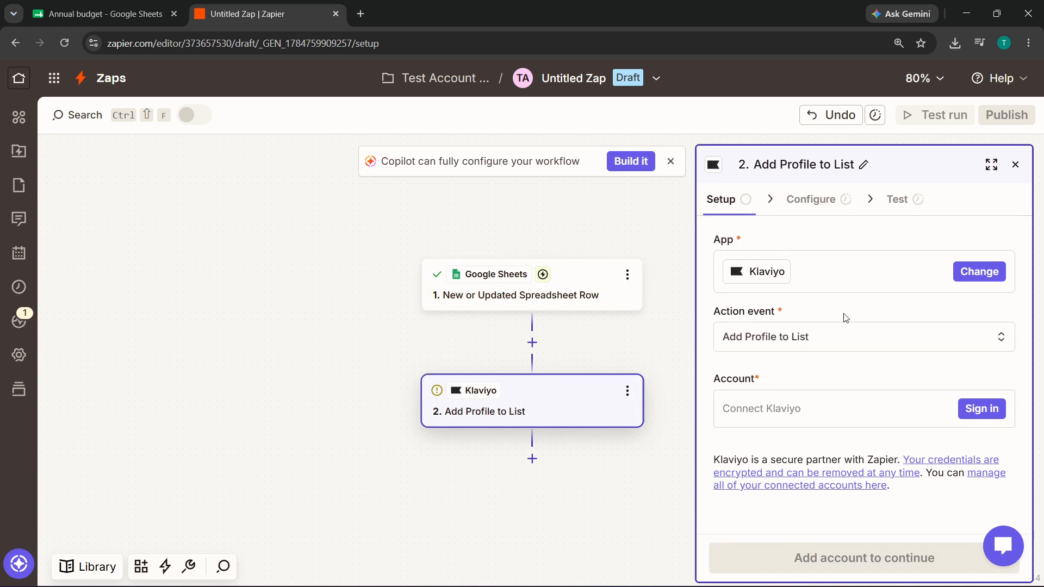
# - Replace Klaviyo with Slack as the app of the Zap's second step
pyautogui.click(948, 268)
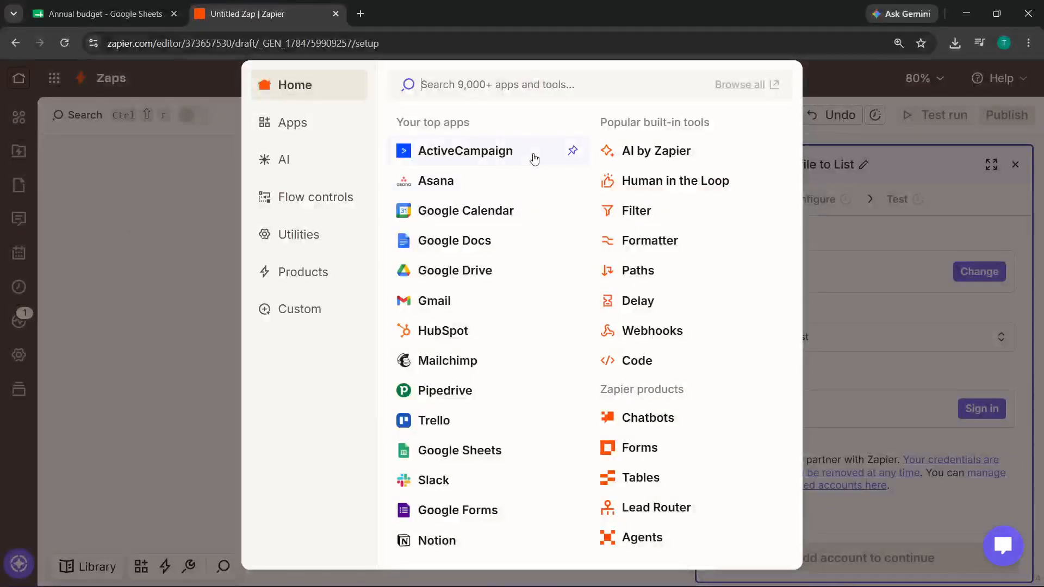
pyautogui.write('slcak')
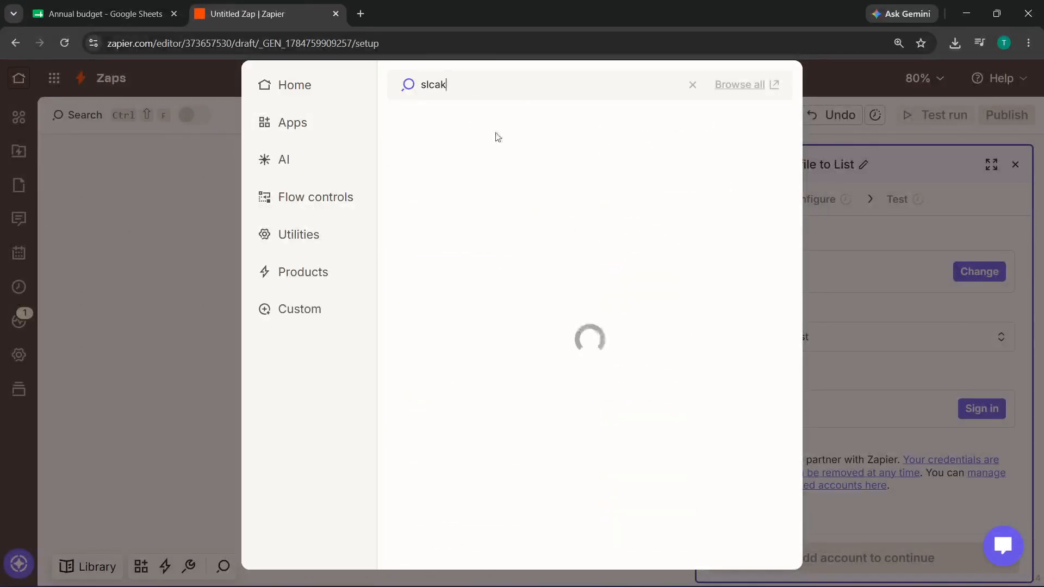
pyautogui.press('BackSpace')
pyautogui.press('BackSpace')
pyautogui.press('BackSpace')
pyautogui.write('a')
pyautogui.click(462, 133)
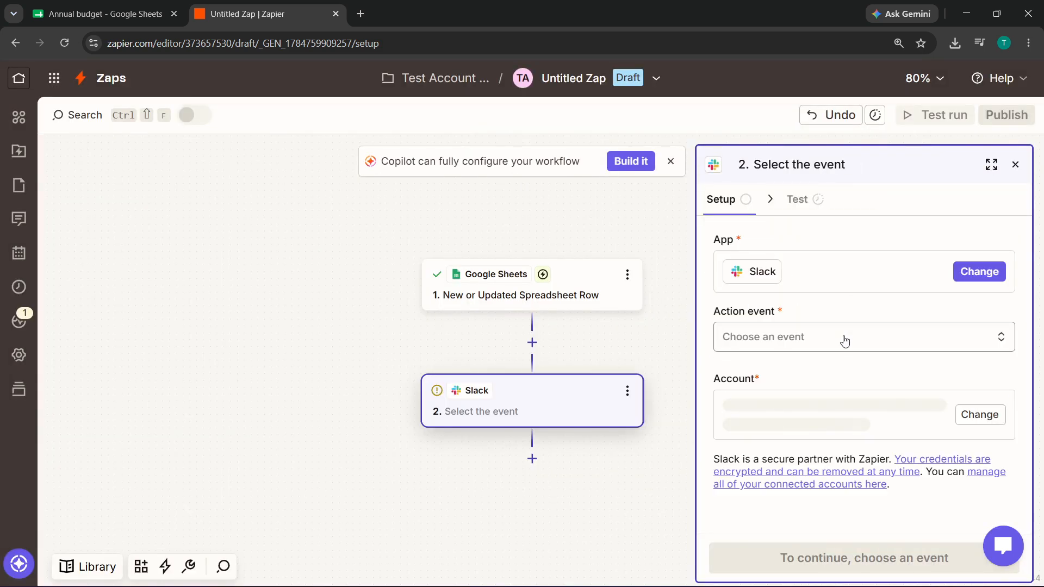
# - Set the Slack step's action event to Send Channel Message and continue to its configuration
pyautogui.click(842, 340)
pyautogui.click(582, 368)
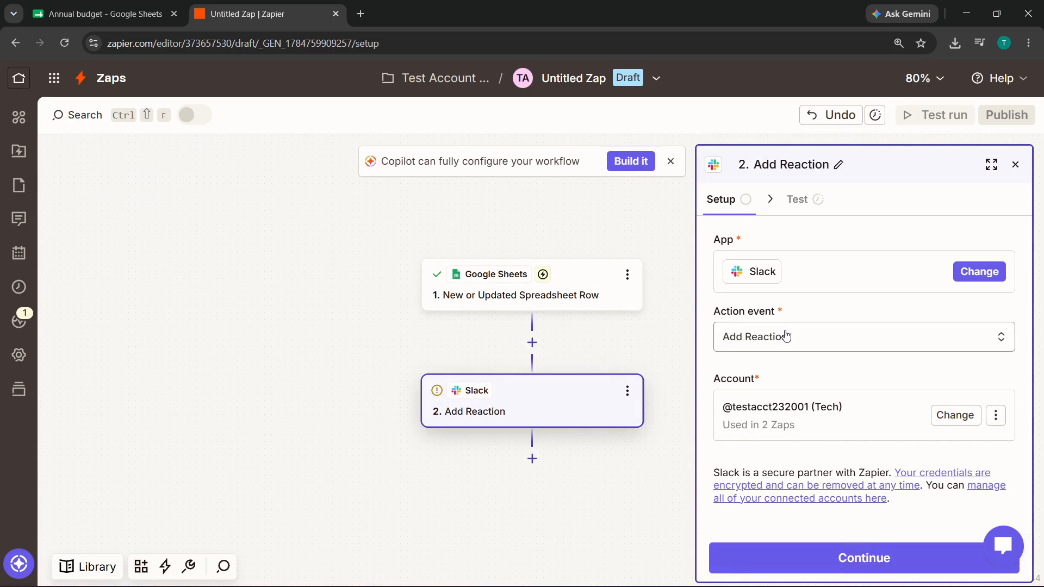
pyautogui.click(760, 347)
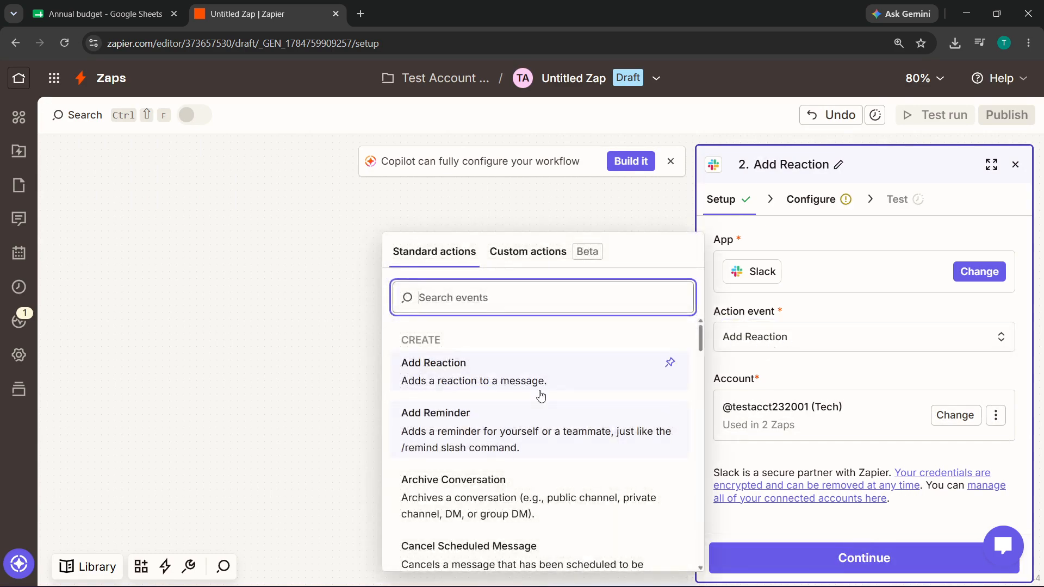
pyautogui.scroll(-10, 531, 405)
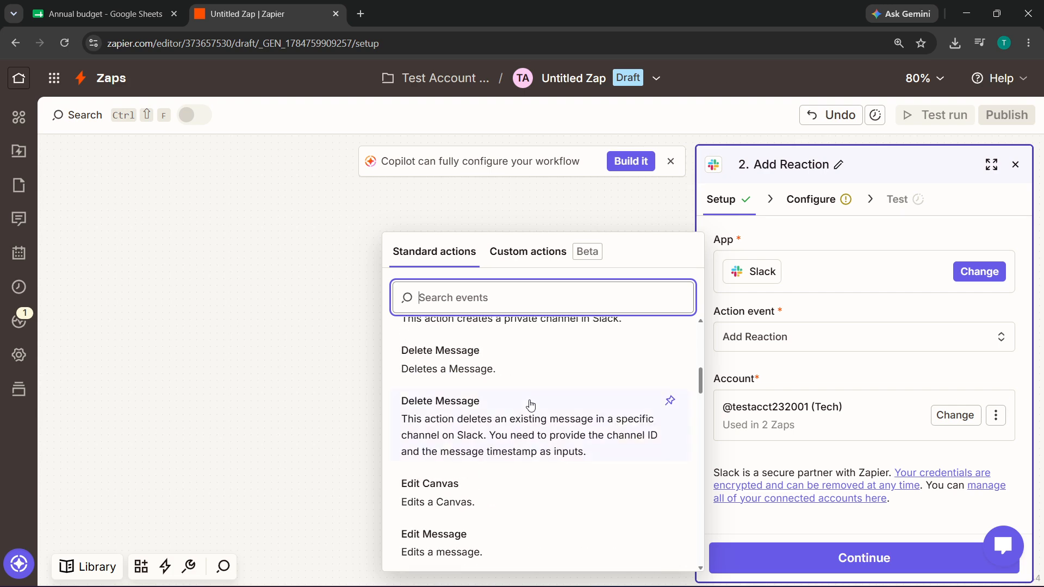
pyautogui.scroll(-10, 531, 404)
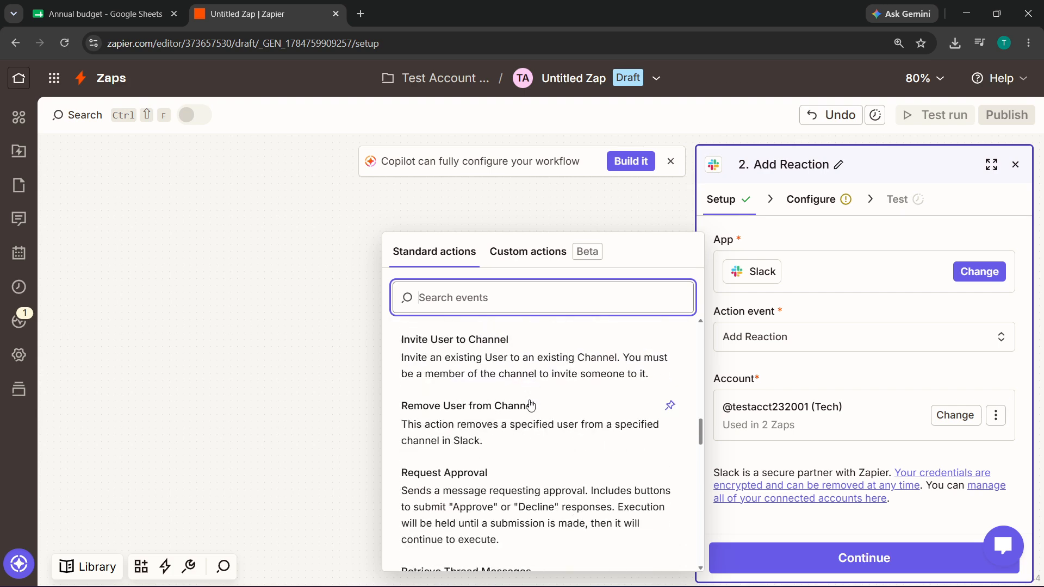
pyautogui.scroll(-3, 531, 404)
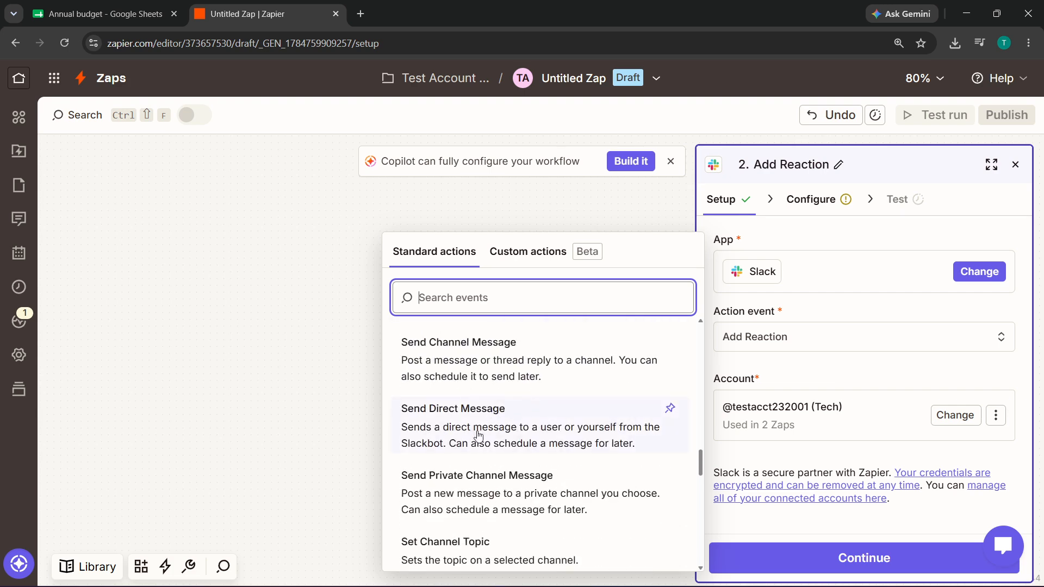
pyautogui.click(495, 364)
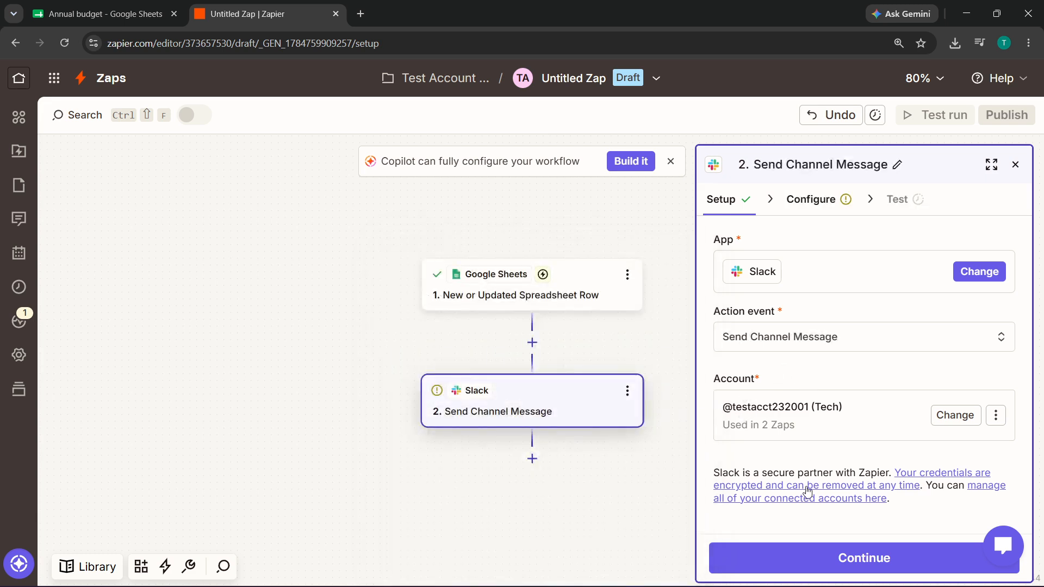
pyautogui.click(863, 549)
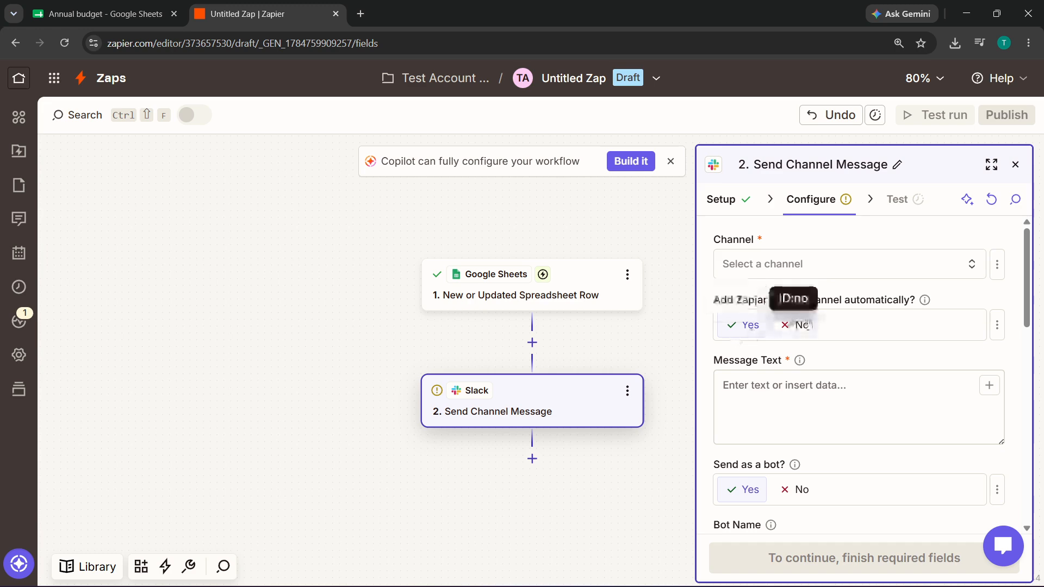
# - Choose the all-tech channel and enter "this is a test message" as the Slack message text
pyautogui.click(799, 264)
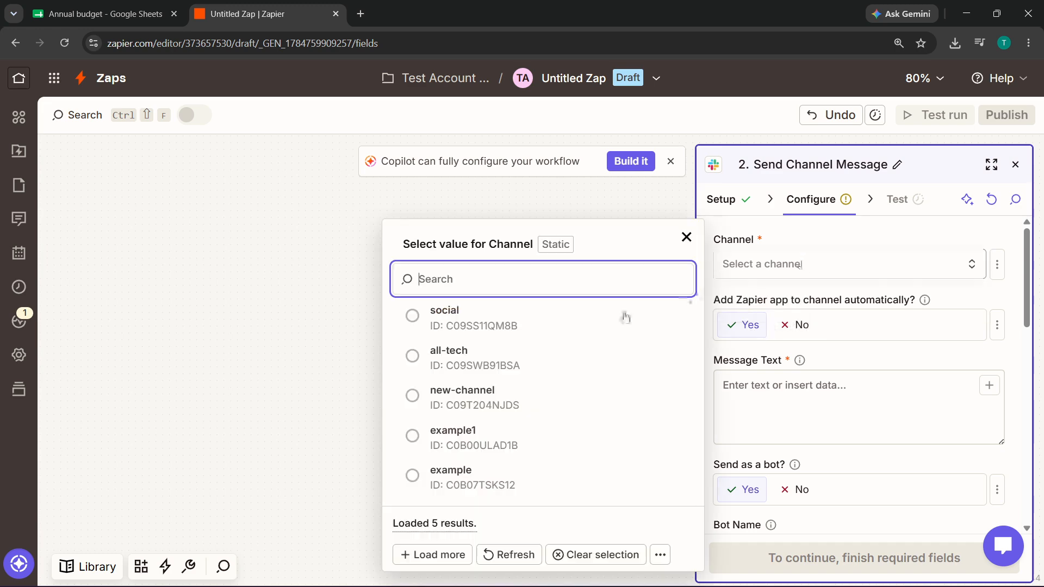
pyautogui.click(605, 348)
pyautogui.click(799, 411)
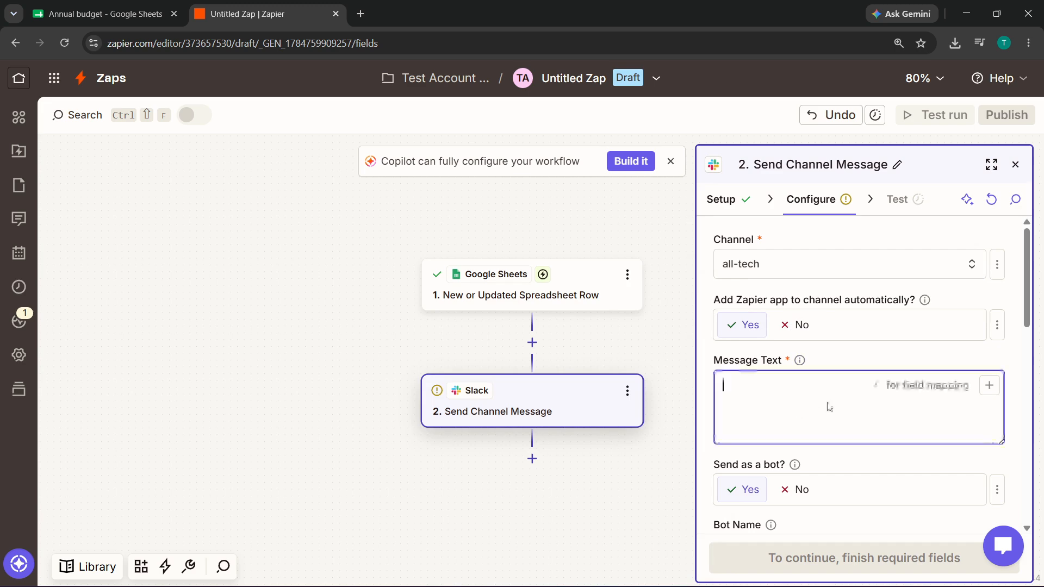
pyautogui.write('this')
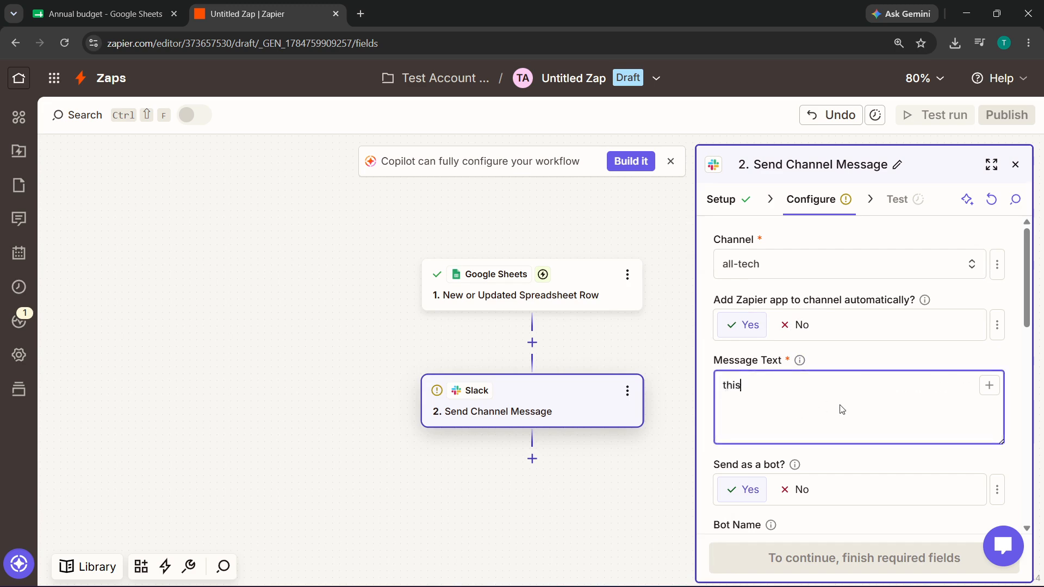
pyautogui.write(' is a test message')
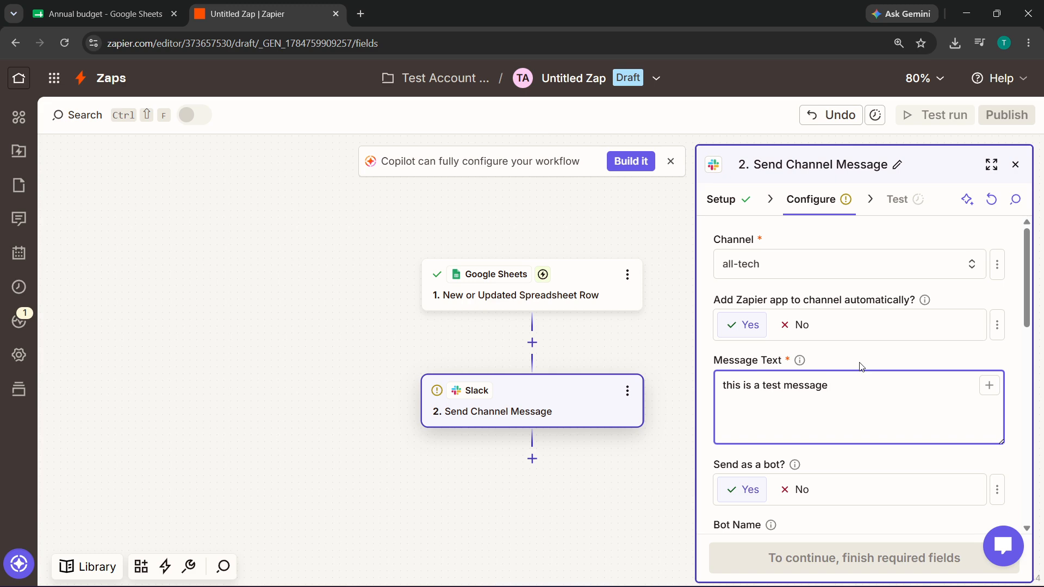
# - Keep the remaining Slack message options at their defaults and proceed to the step's test stage
pyautogui.scroll(-3, 859, 366)
pyautogui.scroll(-2, 846, 337)
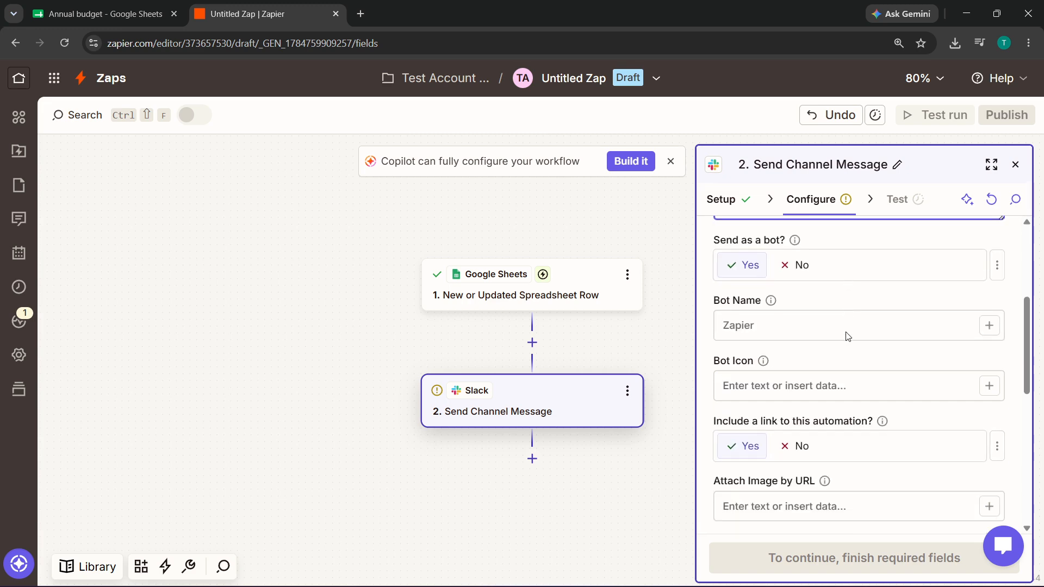
pyautogui.click(847, 336)
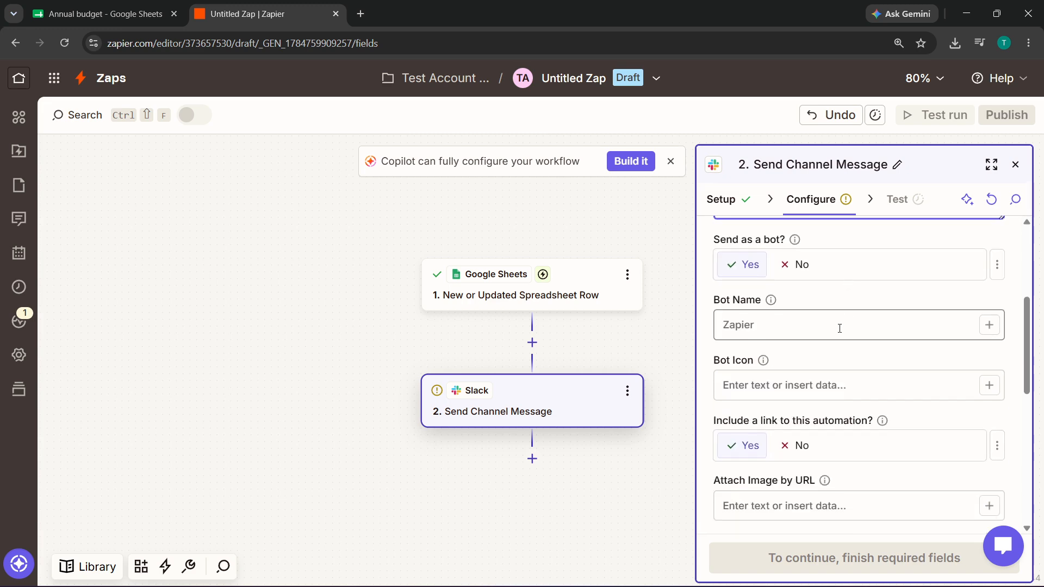
pyautogui.click(824, 368)
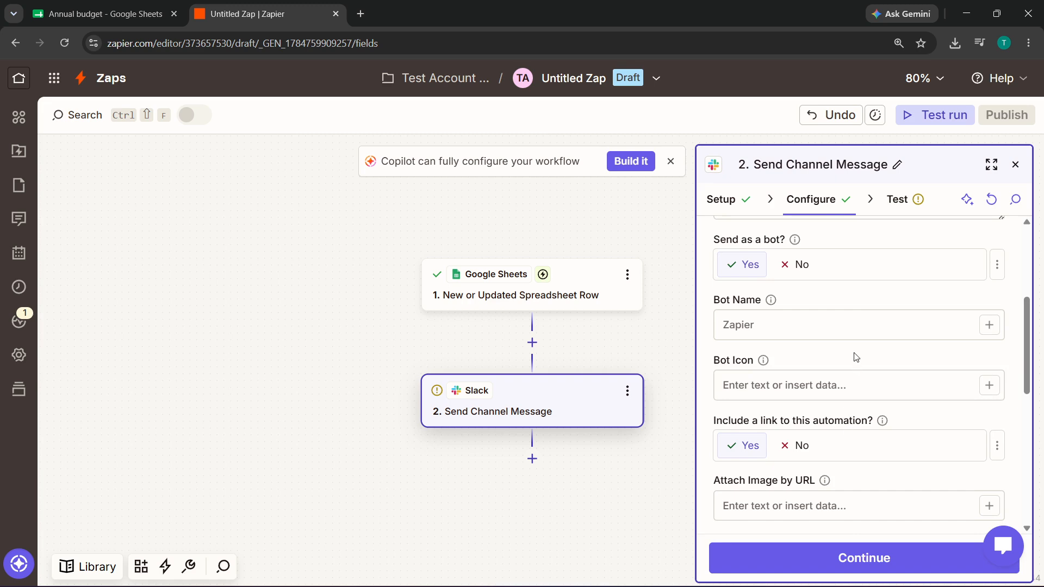
pyautogui.scroll(-4, 855, 356)
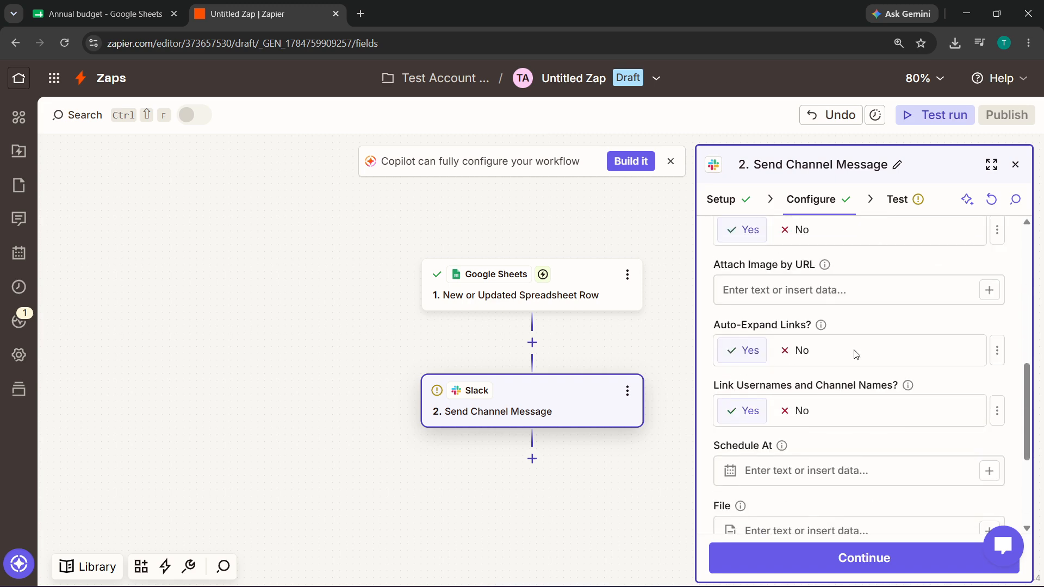
pyautogui.scroll(-3, 857, 354)
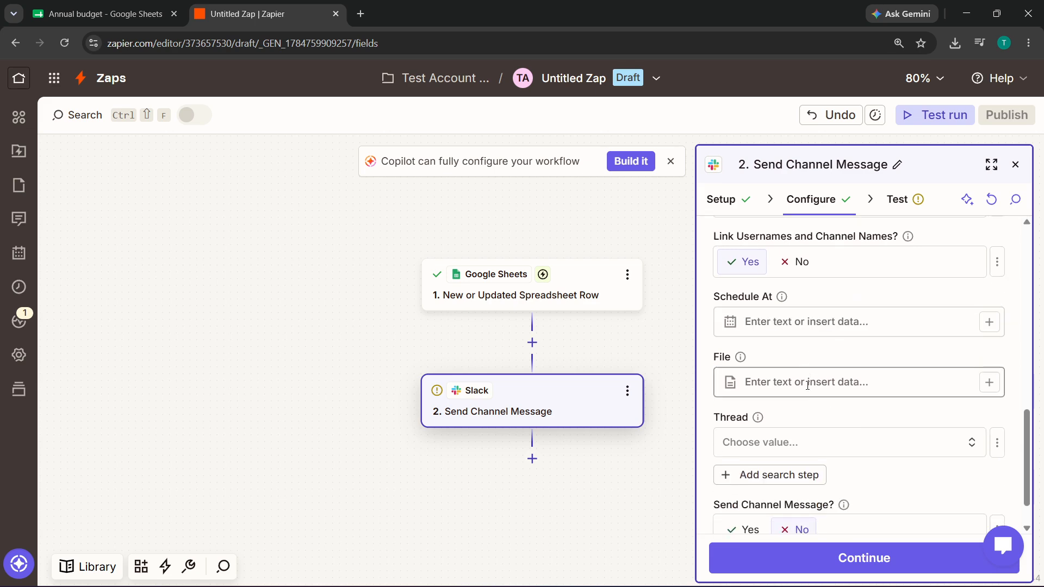
pyautogui.scroll(-1, 797, 435)
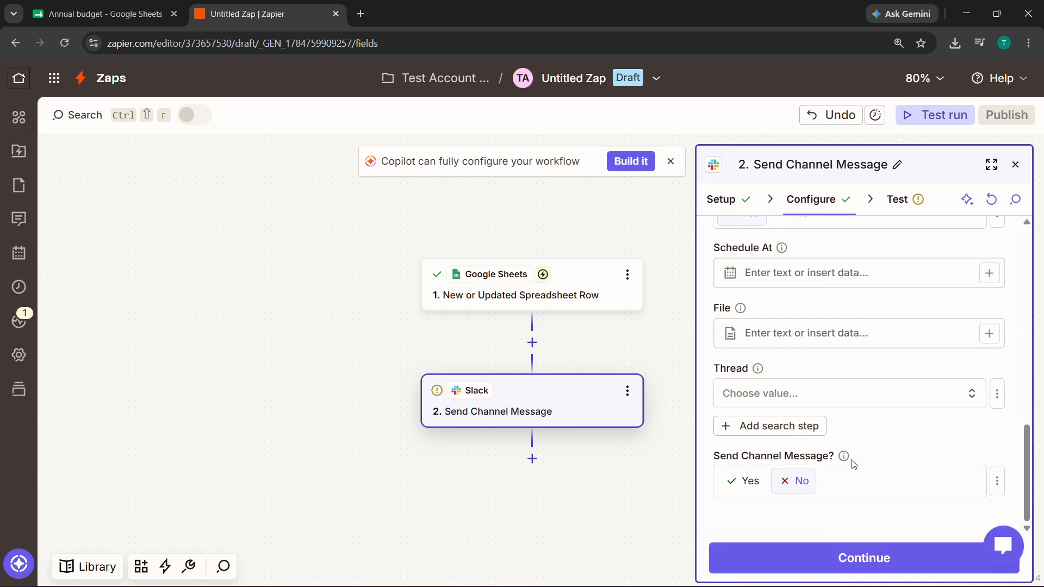
pyautogui.click(857, 558)
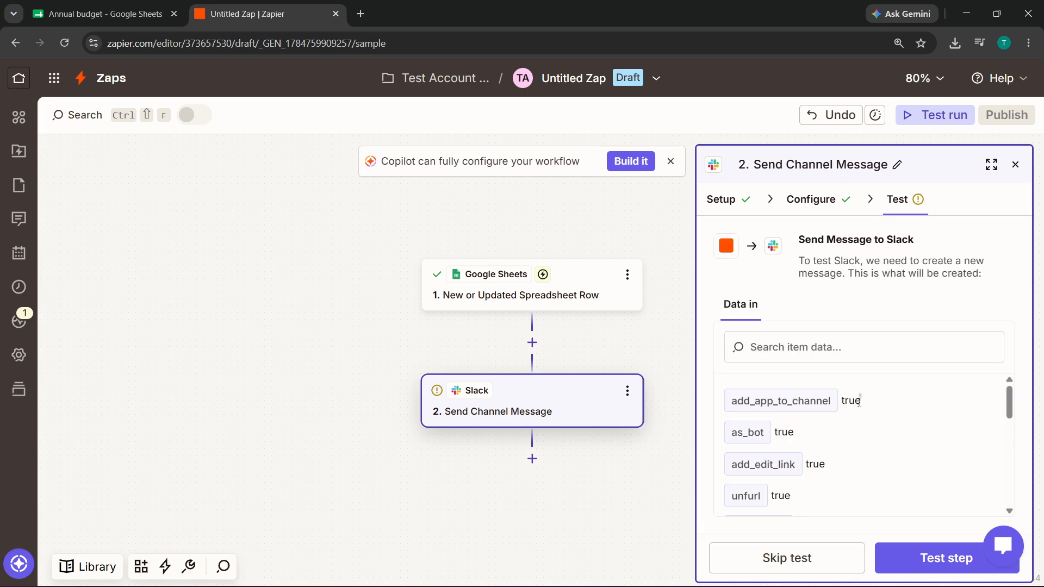
# - Test the Send Channel Message step by sending its message to Slack, and close the step's configuration
pyautogui.scroll(-3, 860, 401)
pyautogui.scroll(-3, 859, 403)
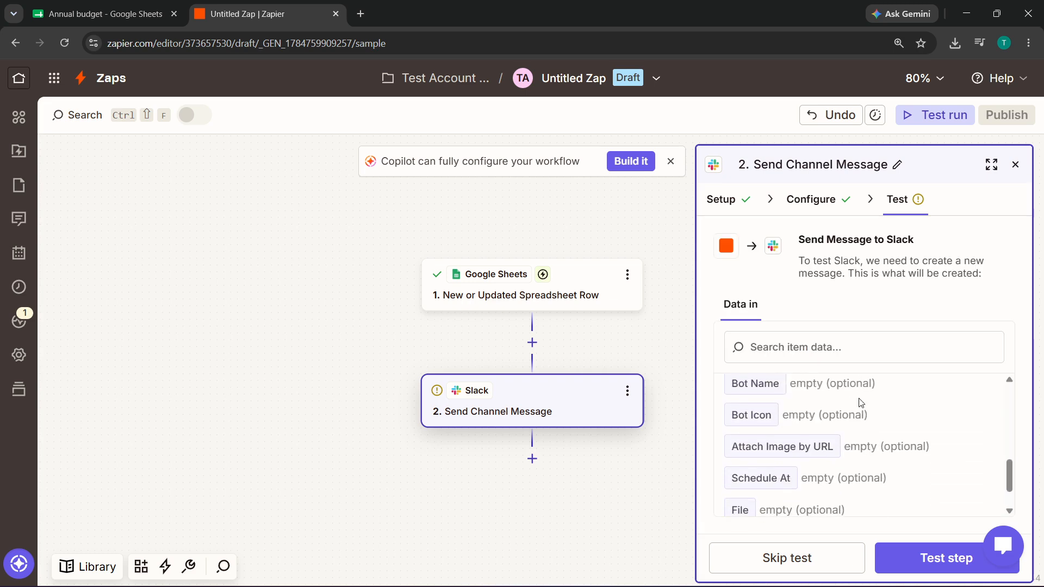
pyautogui.click(897, 555)
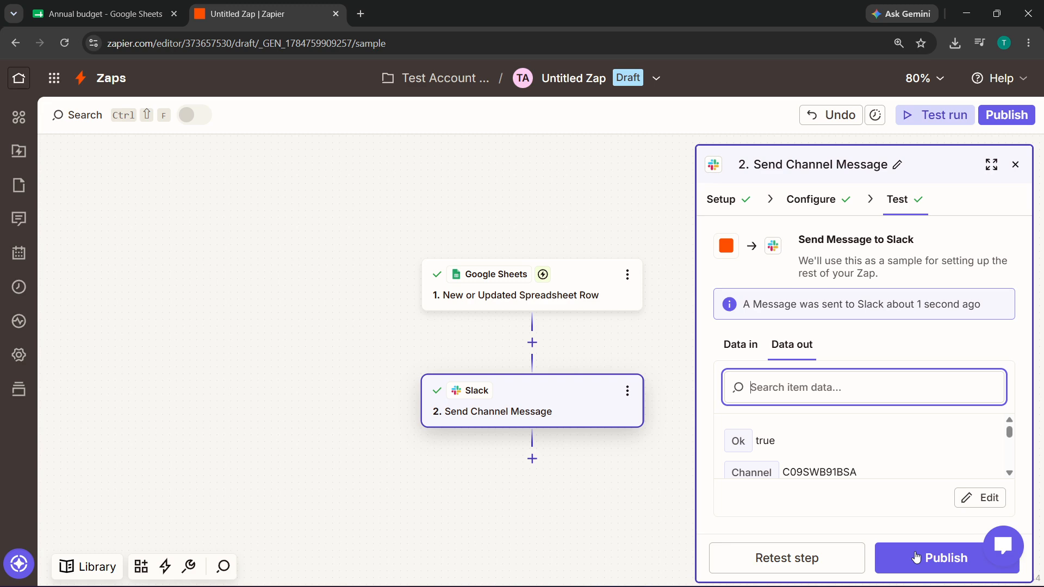
pyautogui.click(304, 362)
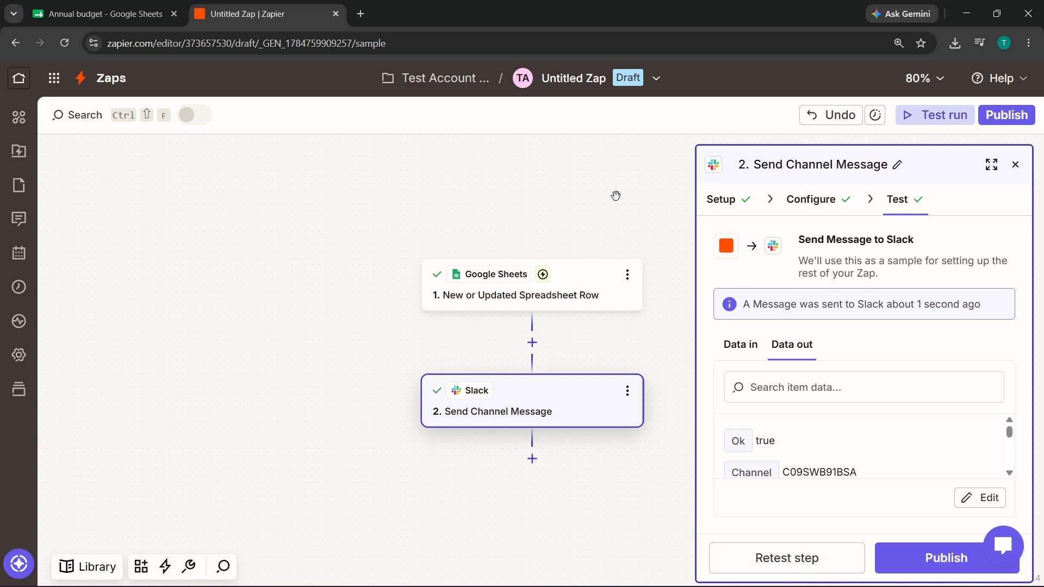
pyautogui.click(1015, 164)
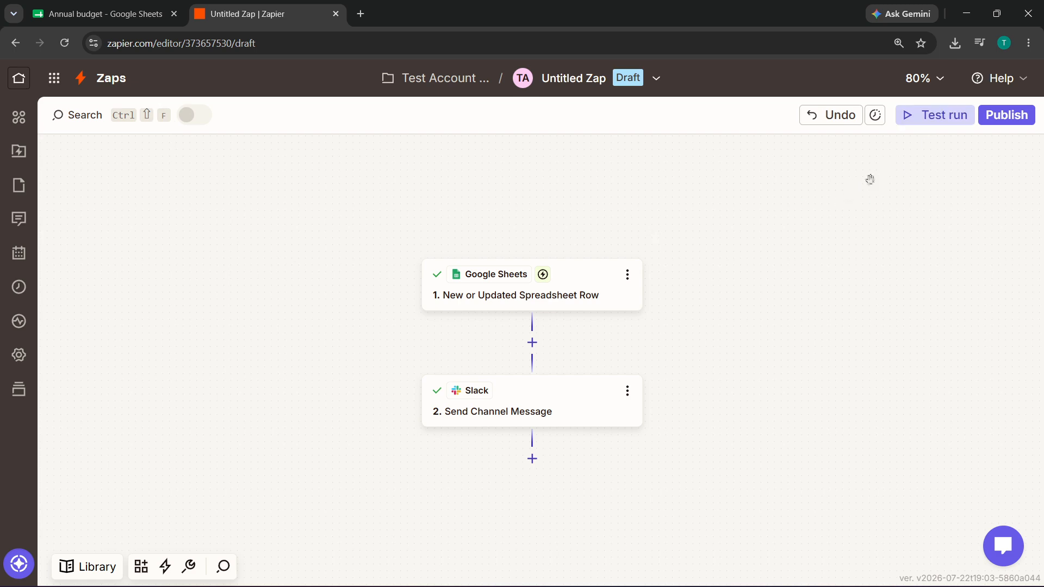
# - View the spreadsheet rows available for a test run of the whole Zap, and close the list without running it
pyautogui.click(927, 119)
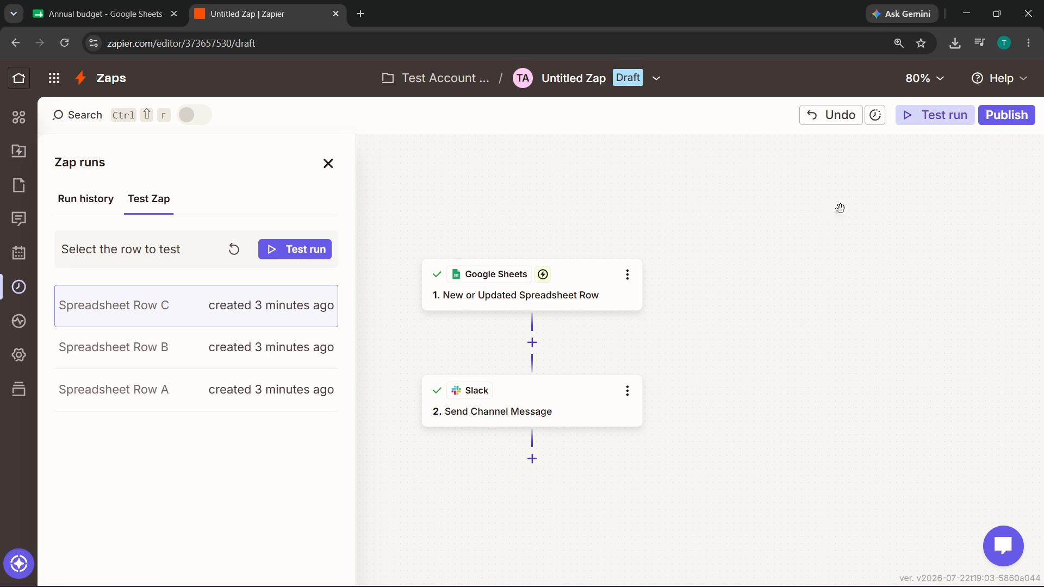
pyautogui.click(327, 162)
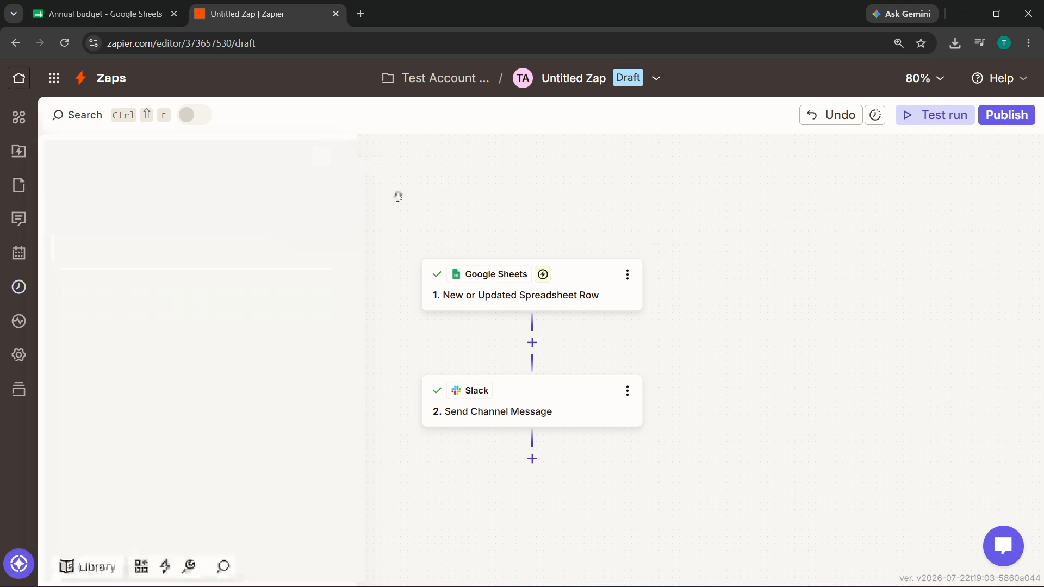